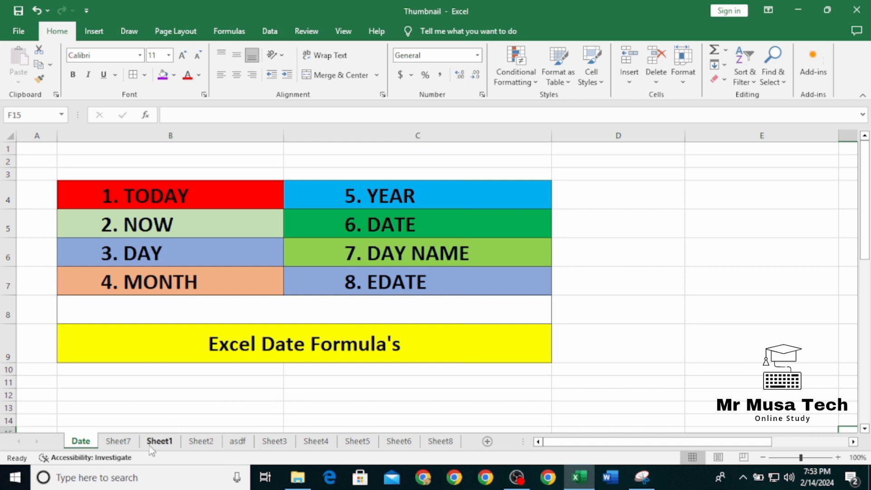
Step: Switch to Sheet7 and enter the =TODAY() formula in cell B5 of the Today column
{"action": "left_click", "coordinate": [117, 443]}
{"action": "left_click", "coordinate": [119, 196]}
{"action": "left_click", "coordinate": [135, 212]}
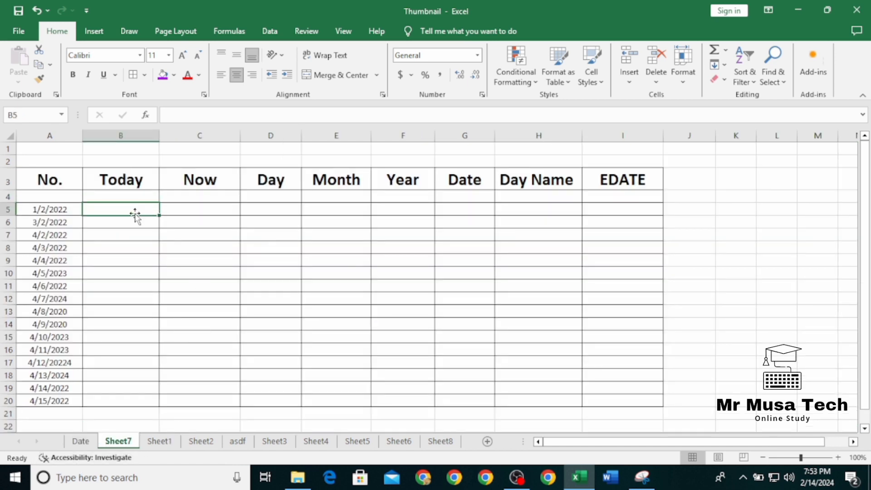
{"action": "type", "text": "=to"}
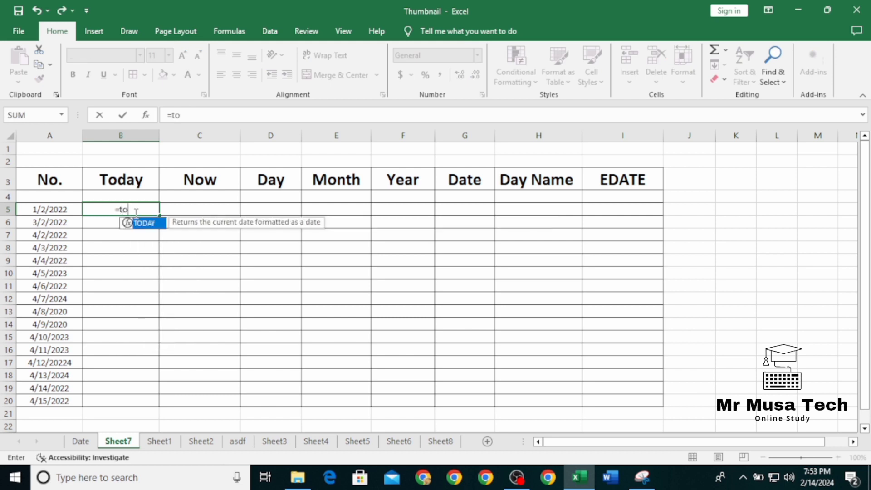
{"action": "type", "text": "day"}
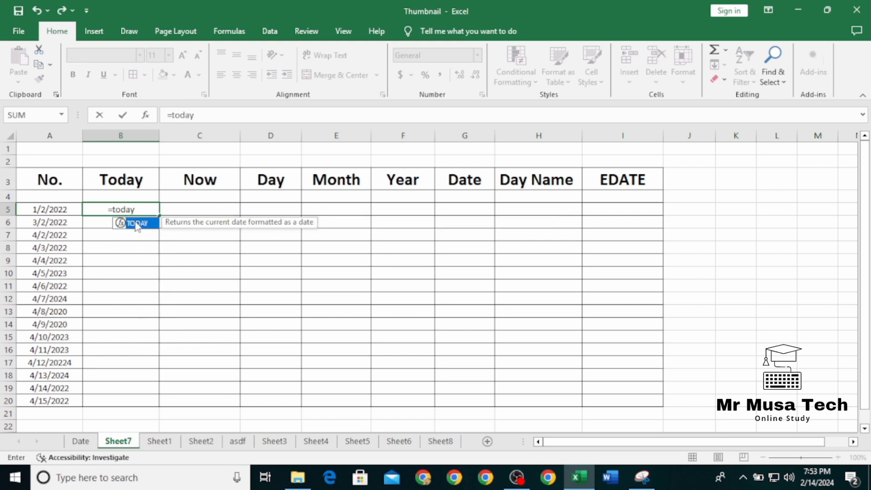
{"action": "double_click", "coordinate": [135, 222]}
{"action": "key", "text": "Return"}
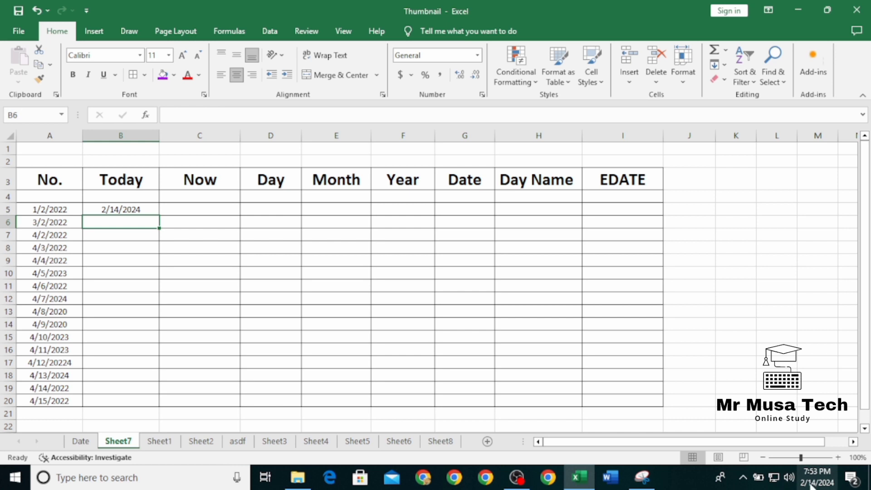
Step: Fill the TODAY formula from B5 down to B16
{"action": "left_click", "coordinate": [152, 212]}
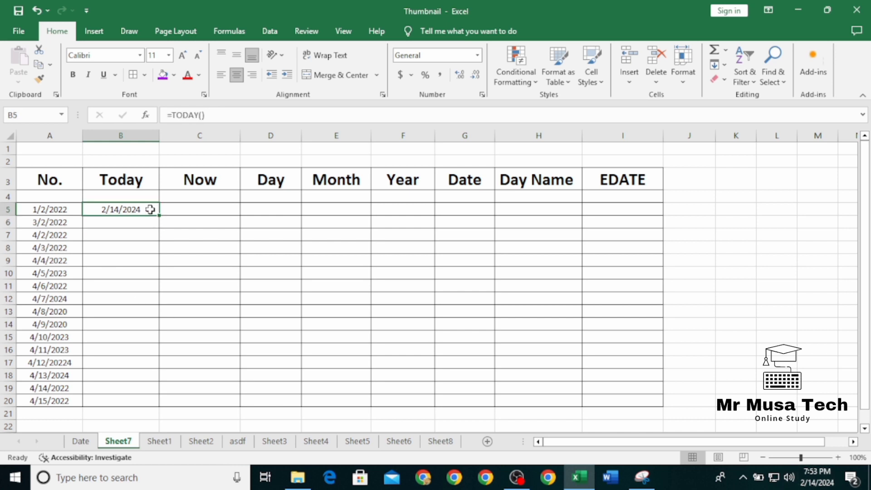
{"action": "left_click_drag", "start_coordinate": [160, 219], "coordinate": [171, 346]}
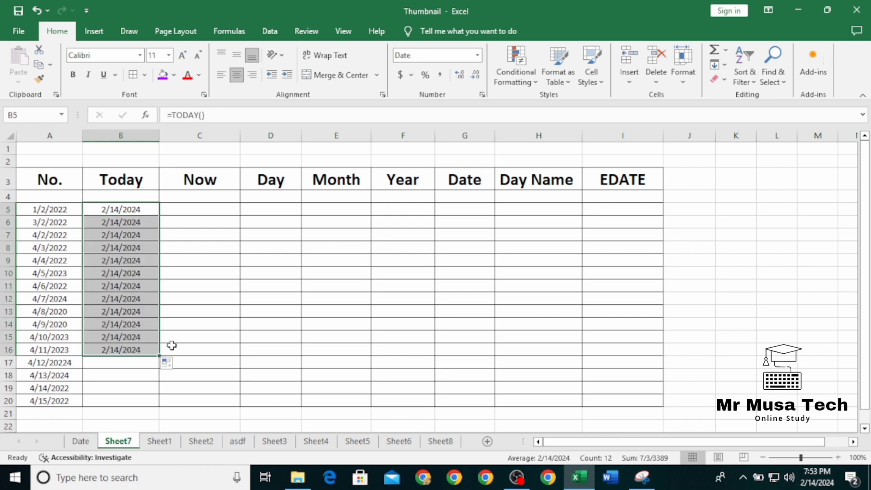
{"action": "left_click", "coordinate": [171, 346]}
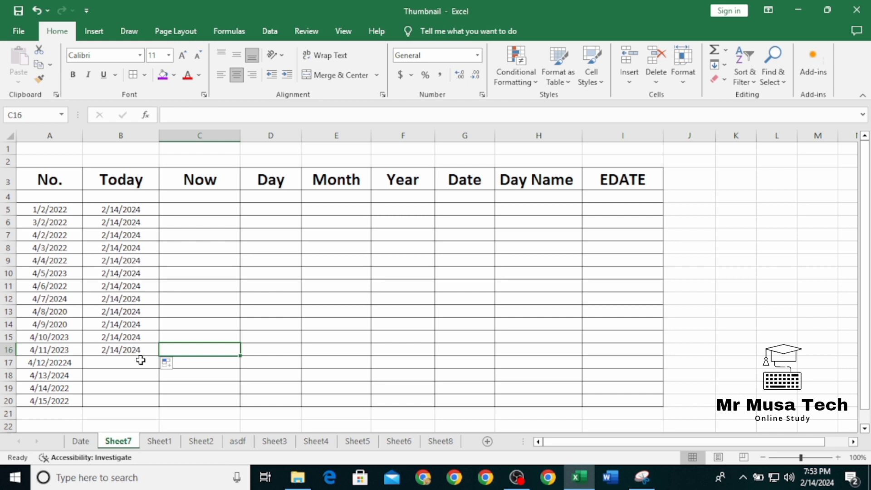
Step: Try to clear the copied dates below B5 in the Today column
{"action": "left_click_drag", "start_coordinate": [136, 222], "coordinate": [141, 371]}
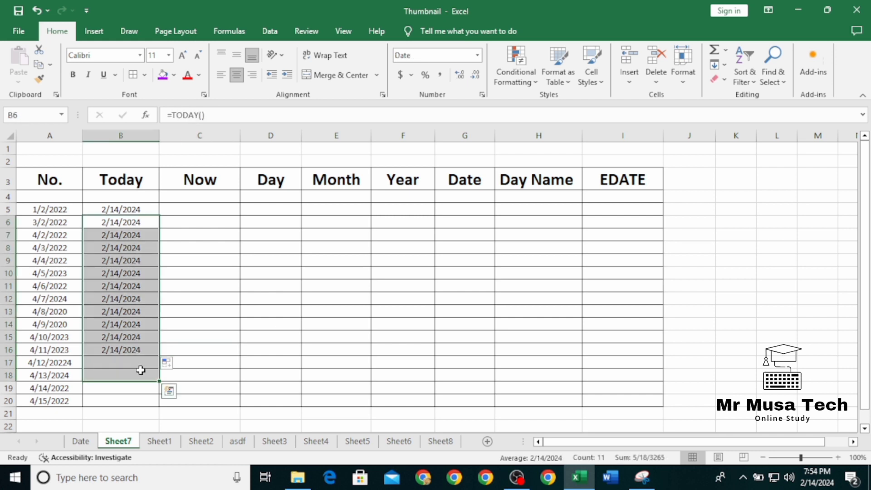
{"action": "key", "text": "BackSpace"}
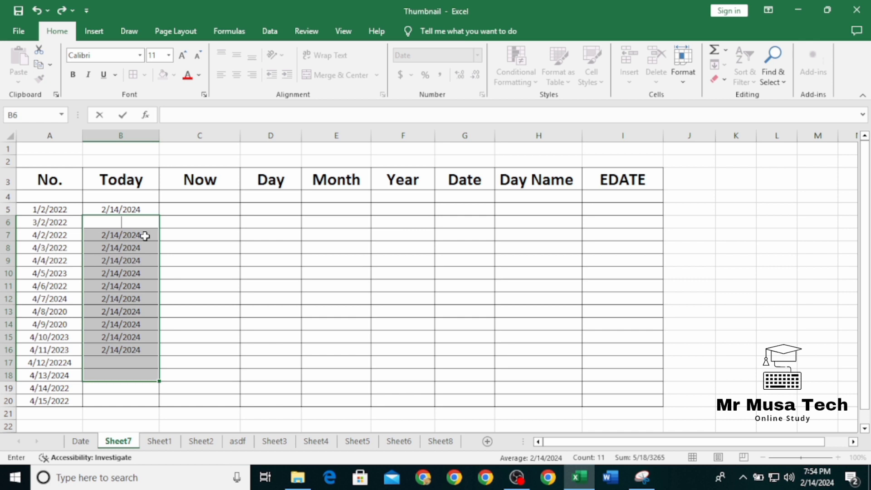
{"action": "left_click_drag", "start_coordinate": [145, 235], "coordinate": [148, 352]}
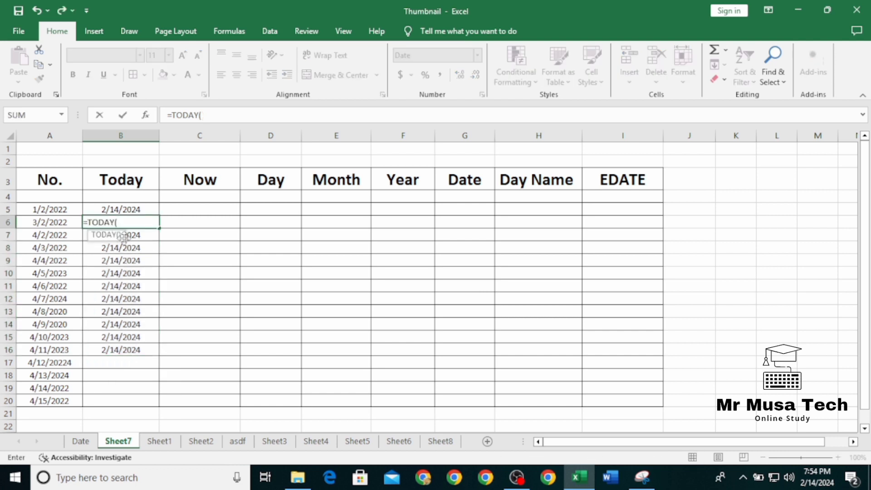
{"action": "key", "text": "Return"}
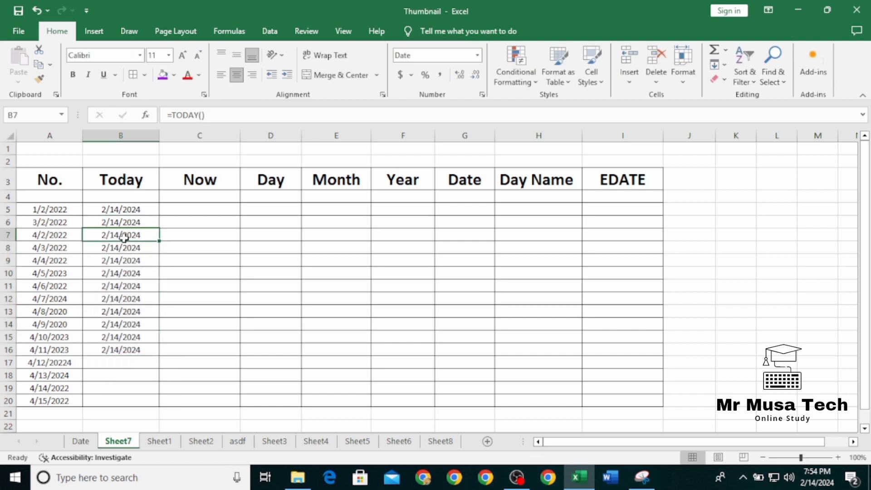
{"action": "left_click", "coordinate": [121, 362]}
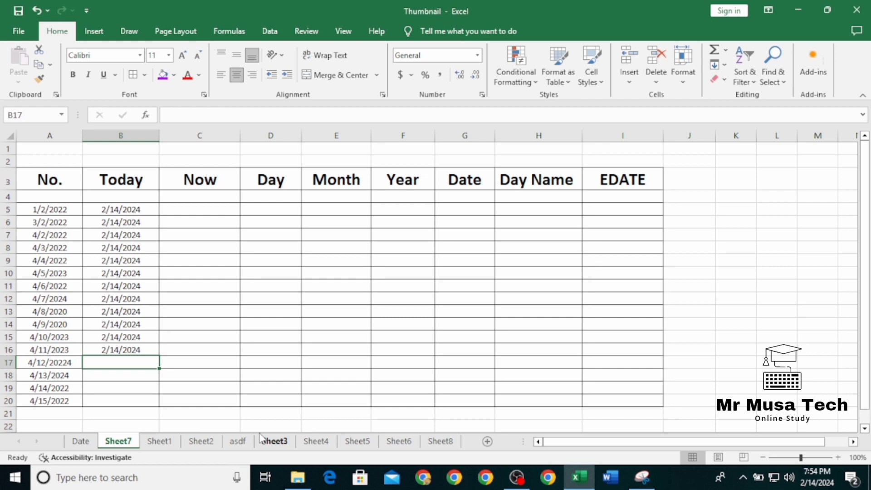
Step: Consult the formula list on the Date sheet and enter =now() in cell C6 of Sheet7
{"action": "left_click", "coordinate": [81, 441]}
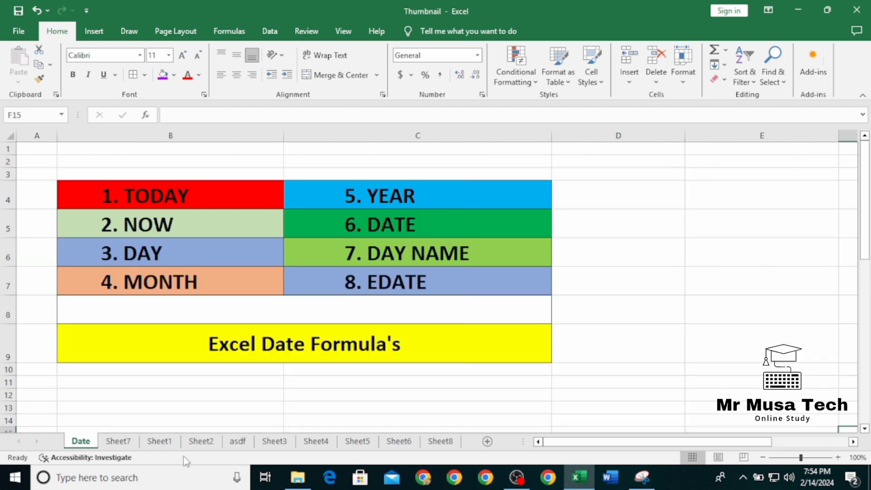
{"action": "left_click", "coordinate": [114, 440]}
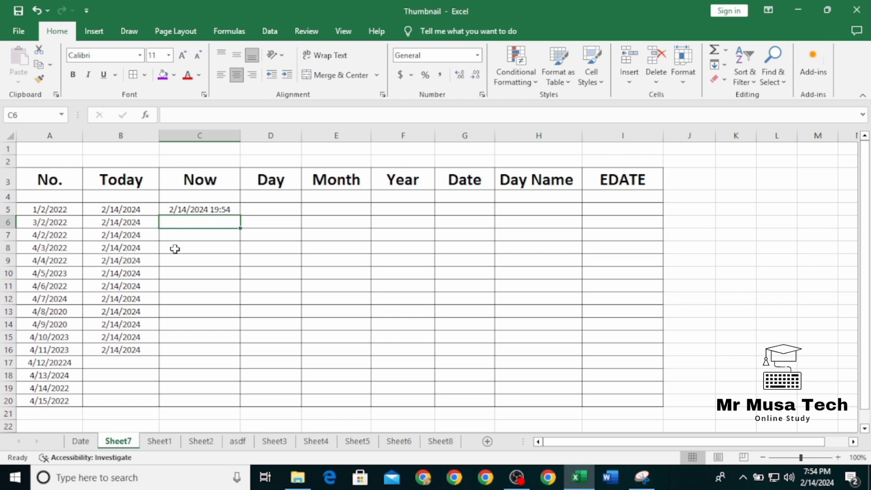
{"action": "type", "text": "=now"}
{"action": "key", "text": "Return"}
{"action": "left_click", "coordinate": [235, 226]}
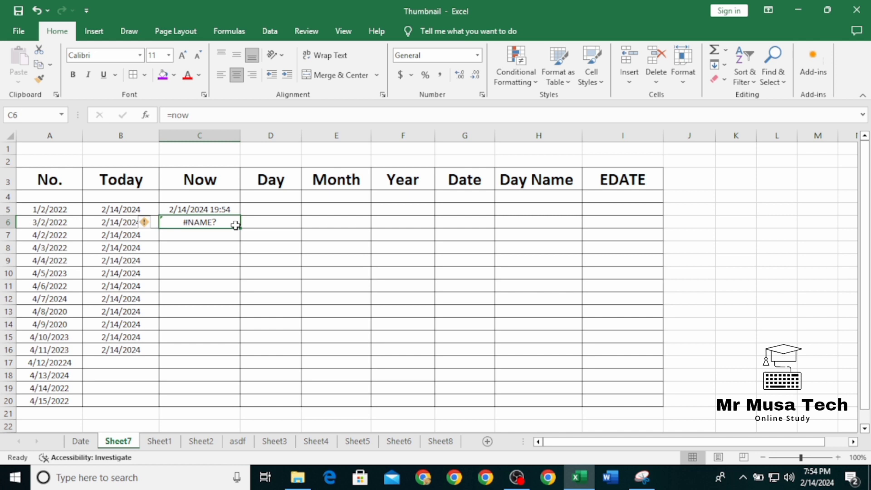
{"action": "type", "text": "=now()"}
{"action": "key", "text": "Return"}
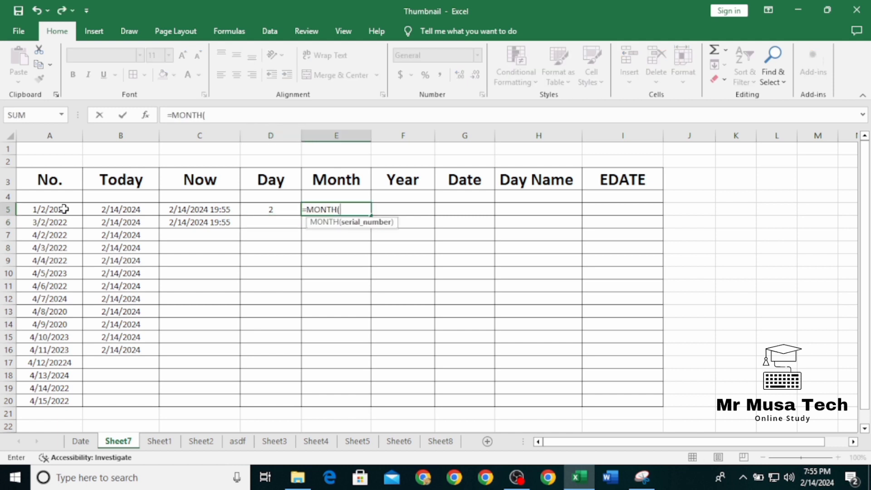
Step: Complete the =MONTH(A5) formula in E5 and enter =YEAR(A5) in F5
{"action": "left_click", "coordinate": [64, 209]}
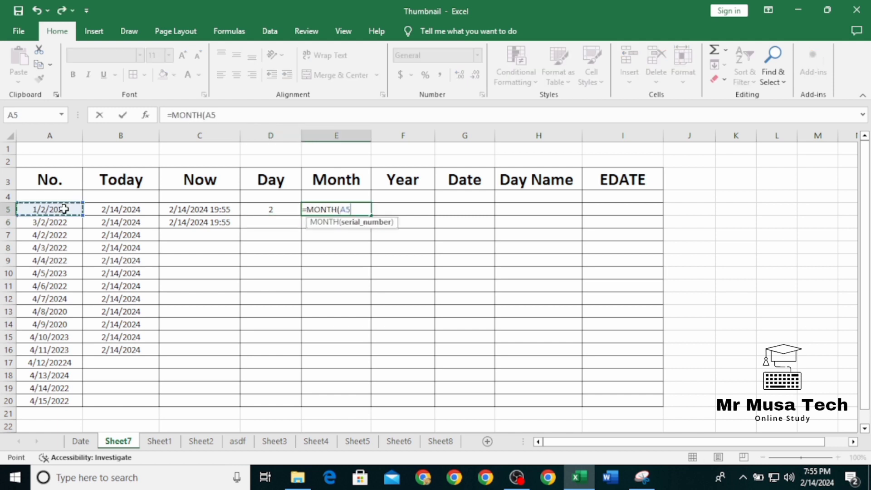
{"action": "key", "text": "Return"}
{"action": "left_click", "coordinate": [378, 211]}
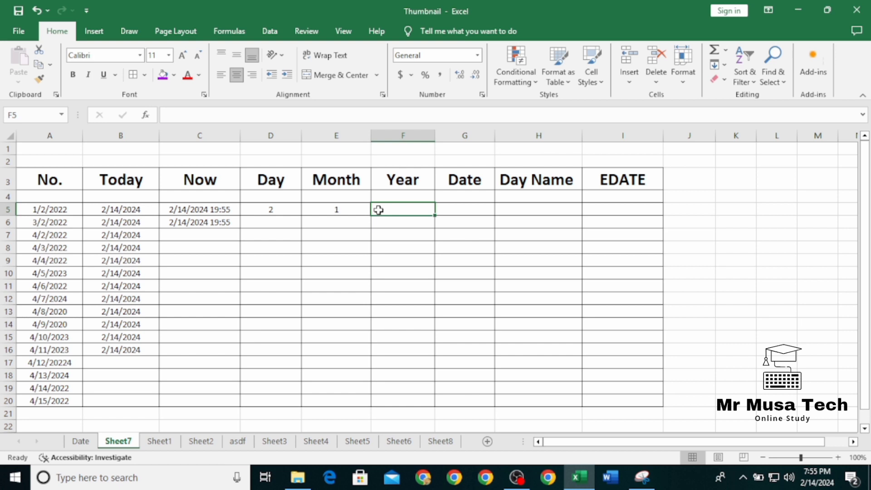
{"action": "type", "text": "=year"}
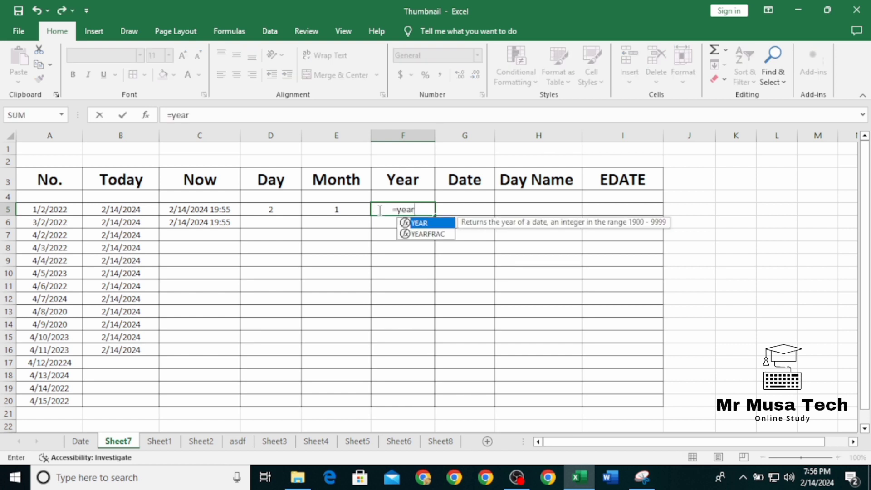
{"action": "key", "text": "Tab"}
{"action": "left_click", "coordinate": [76, 207]}
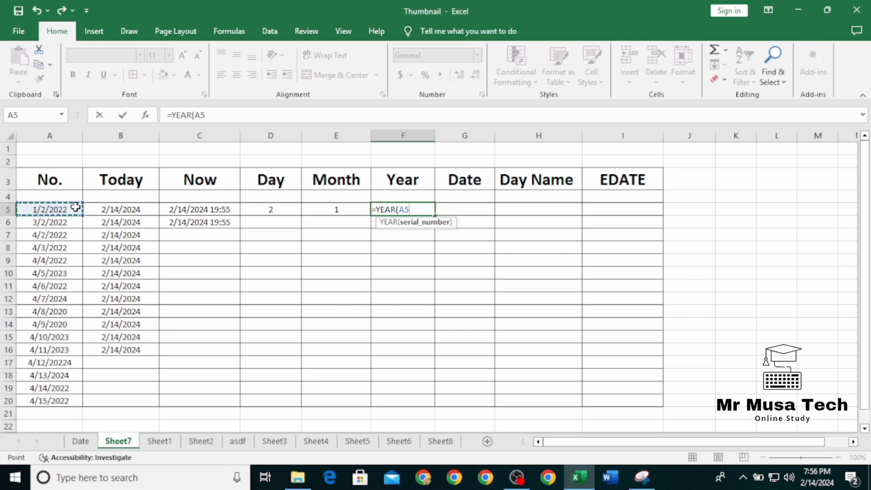
{"action": "key", "text": "Return"}
Step: Fill the Day, Month and Year formulas from row 5 down to row 20
{"action": "left_click", "coordinate": [270, 209]}
{"action": "left_click_drag", "start_coordinate": [301, 215], "coordinate": [299, 402]}
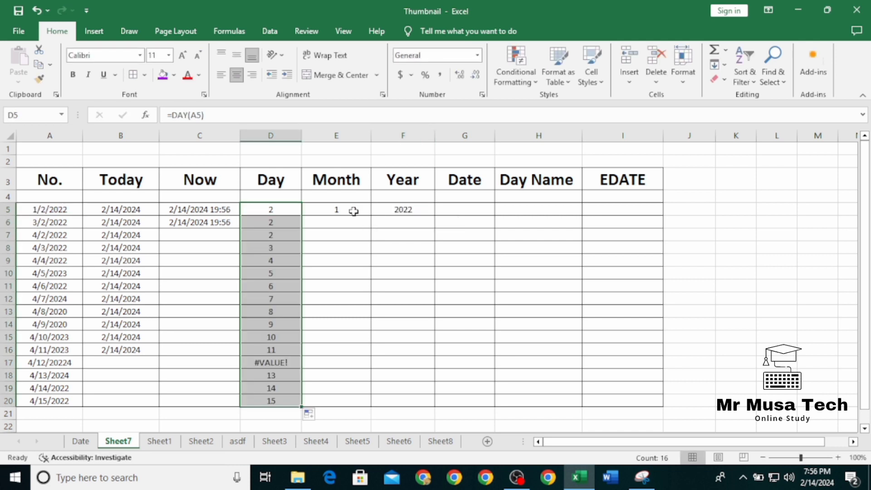
{"action": "left_click", "coordinate": [352, 210]}
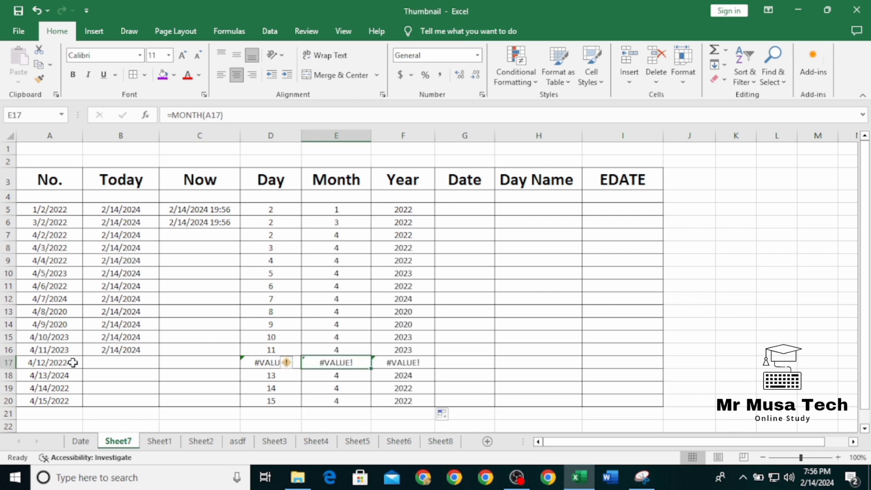
Step: Correct the invalid date in A17 to 4/12/2024 and revisit the formula list on the Date sheet before returning to Sheet7
{"action": "left_click", "coordinate": [73, 363]}
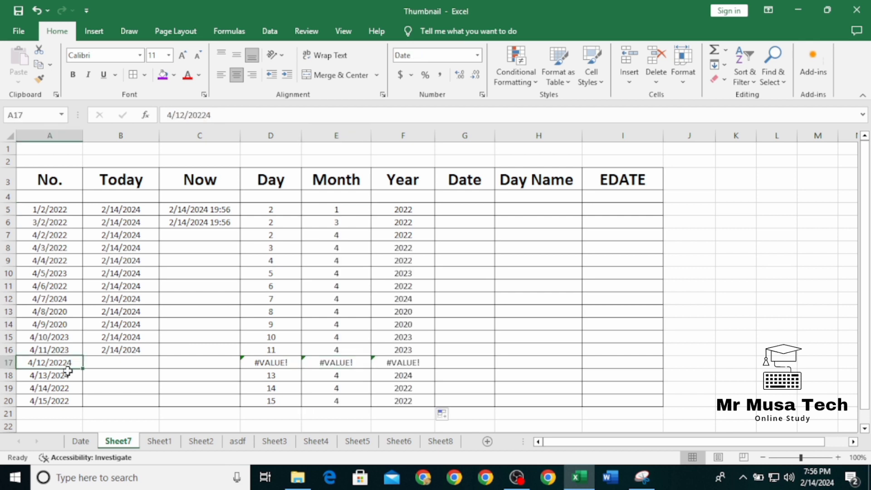
{"action": "key", "text": "F2"}
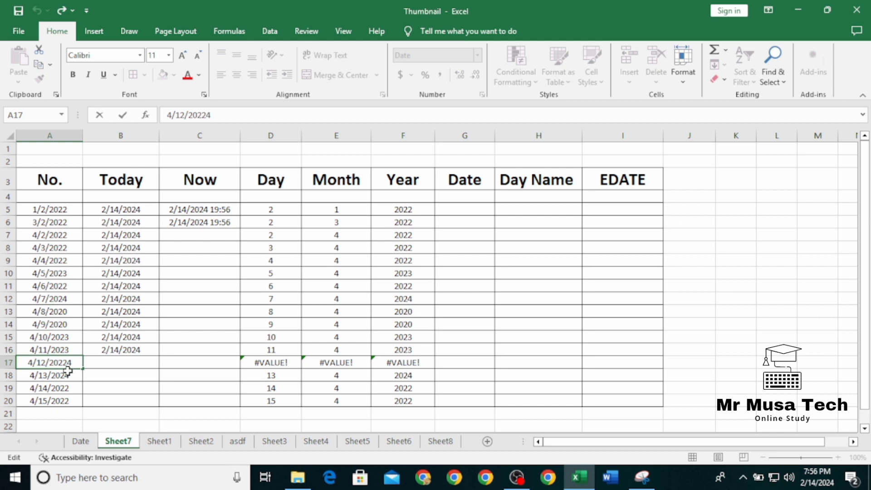
{"action": "left_click", "coordinate": [81, 441]}
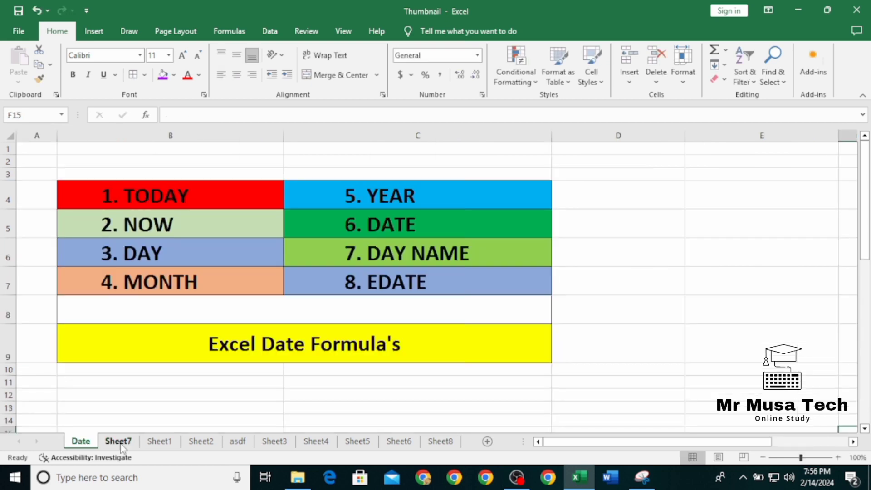
{"action": "left_click", "coordinate": [118, 442]}
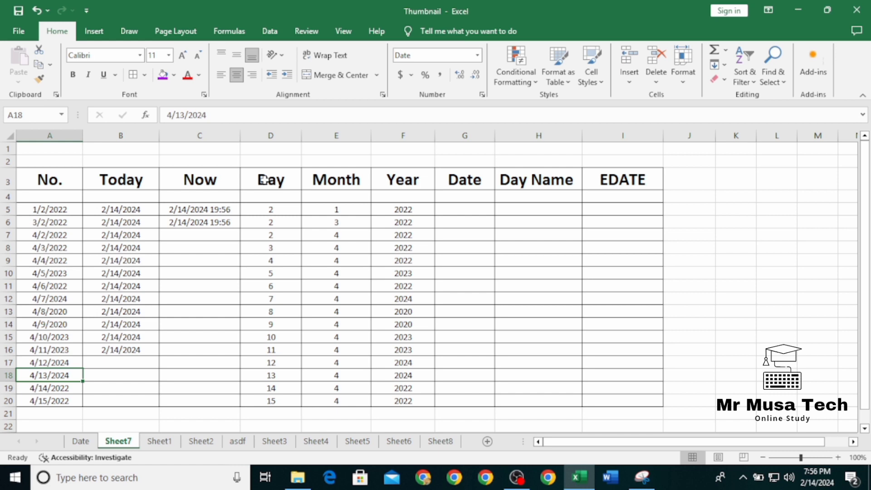
Step: Enter the date 1/2/12 directly in cell G5 of the Date column
{"action": "left_click", "coordinate": [462, 209]}
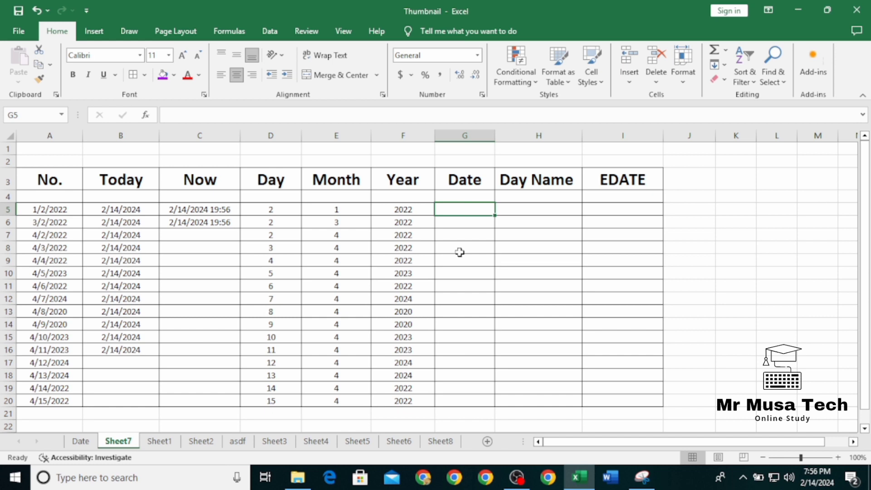
{"action": "type", "text": "1/2/1"}
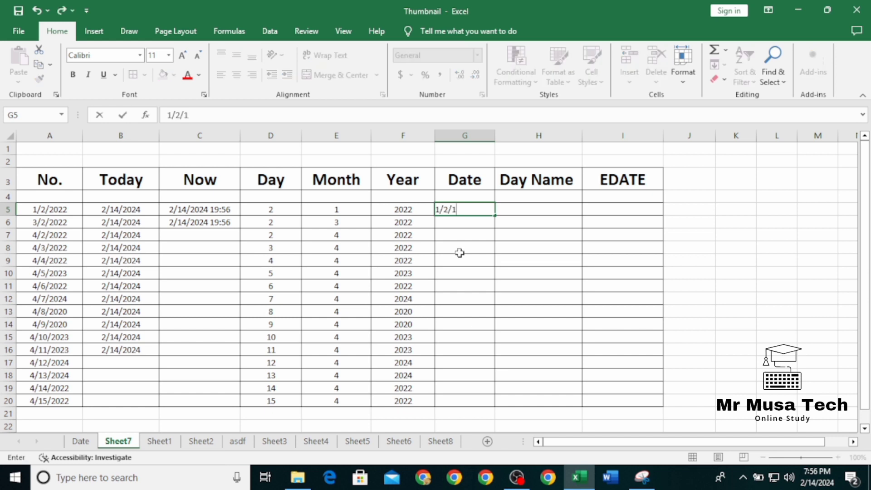
{"action": "type", "text": "2"}
{"action": "key", "text": "Return"}
Step: Replace the content of G5 with a DATE formula using year 2021, month 5 and day 5
{"action": "left_click", "coordinate": [463, 211]}
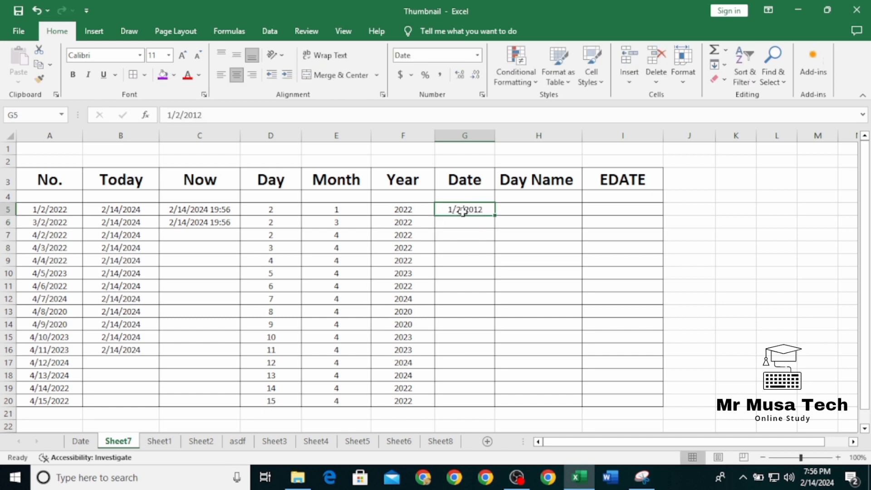
{"action": "type", "text": "=da"}
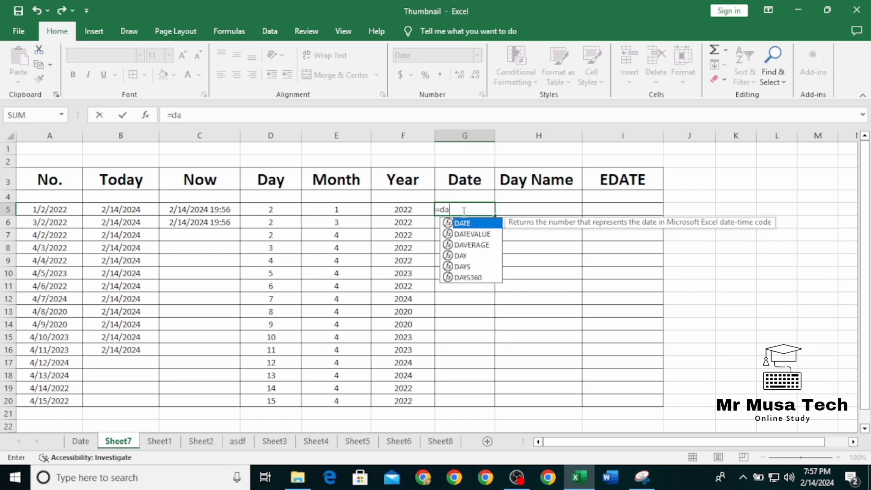
{"action": "type", "text": "te"}
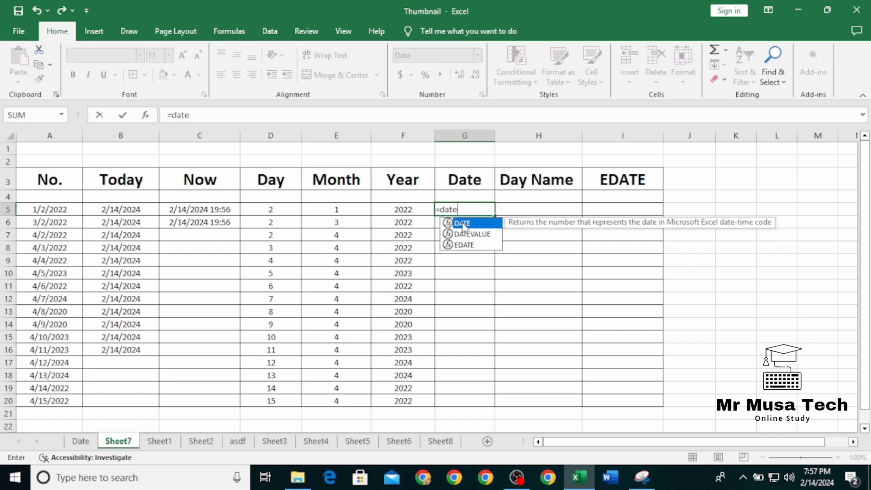
{"action": "double_click", "coordinate": [461, 224]}
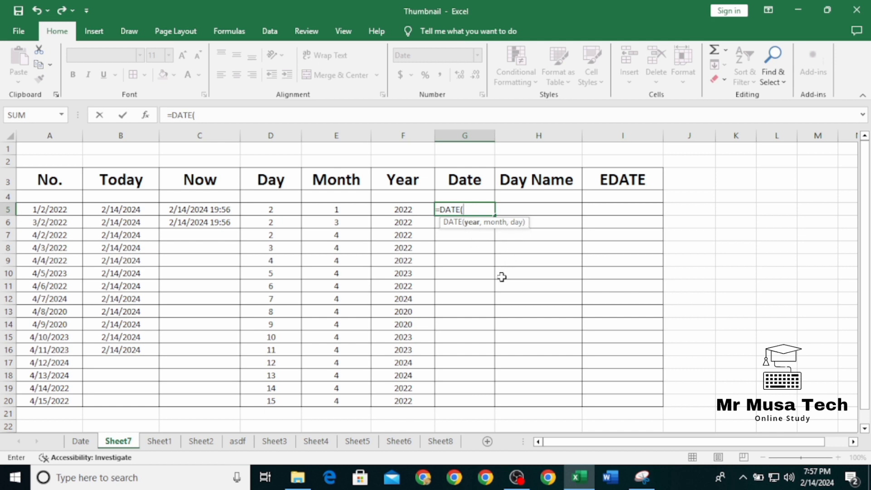
{"action": "type", "text": "2021,"}
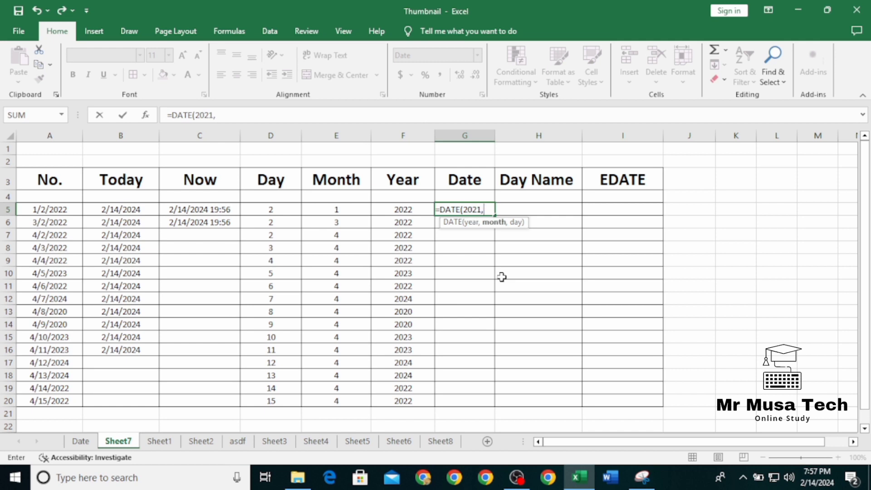
{"action": "type", "text": "5,5"}
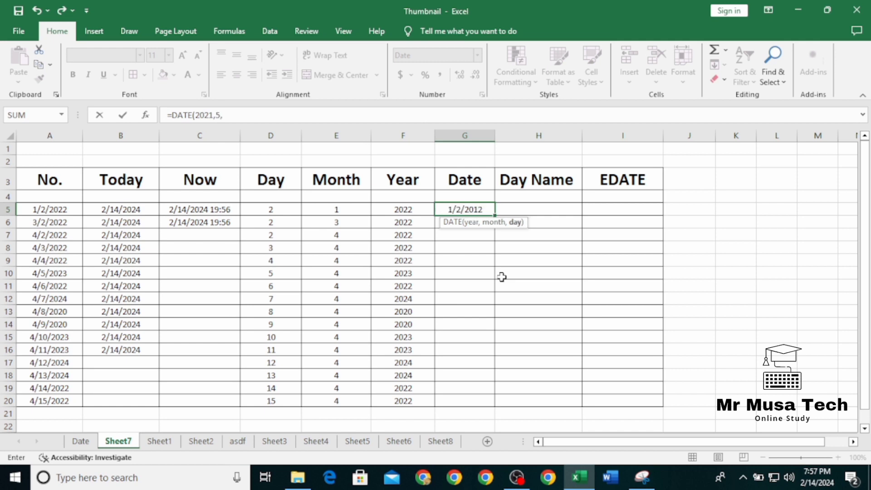
{"action": "key", "text": "Return"}
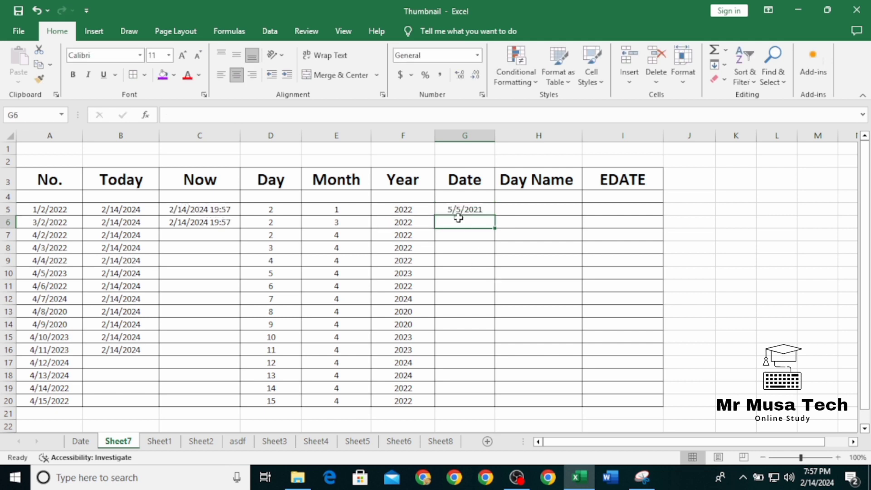
{"action": "type", "text": "=day"}
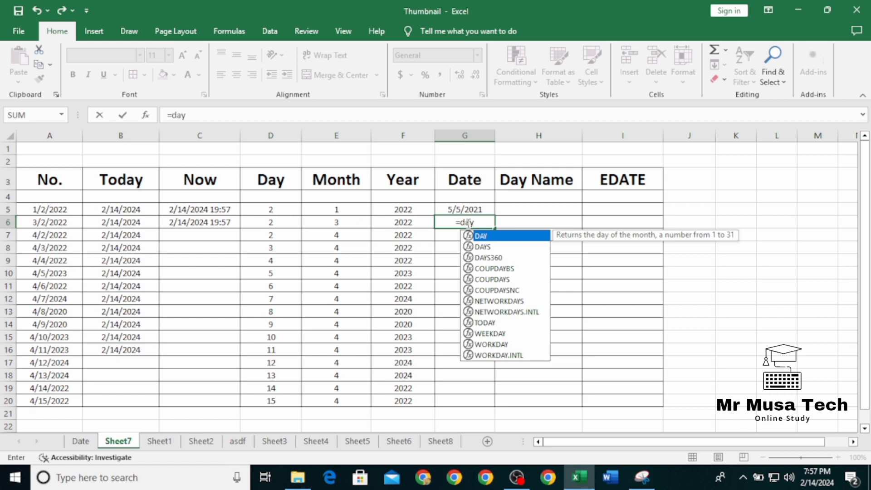
{"action": "double_click", "coordinate": [506, 239]}
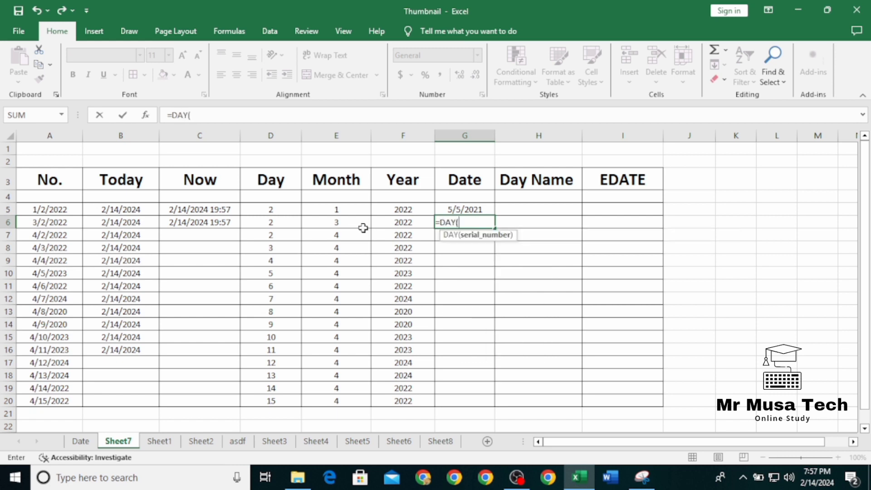
{"action": "left_click", "coordinate": [386, 224]}
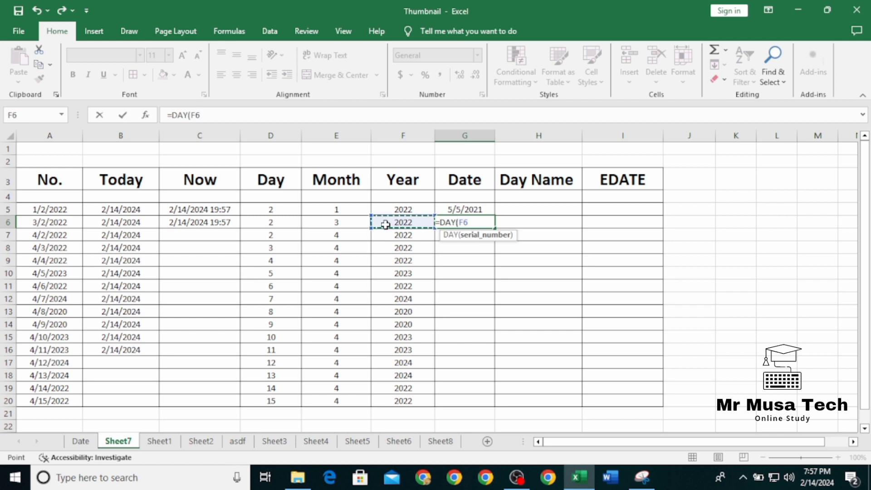
{"action": "key", "text": "BackSpace"}
{"action": "key", "text": "BackSpace"}
{"action": "key", "text": "BackSpace"}
{"action": "key", "text": "BackSpace"}
Step: Enter a DATE formula in G6 taking the year from F6, the month from E6 and the day from D6
{"action": "type", "text": "t"}
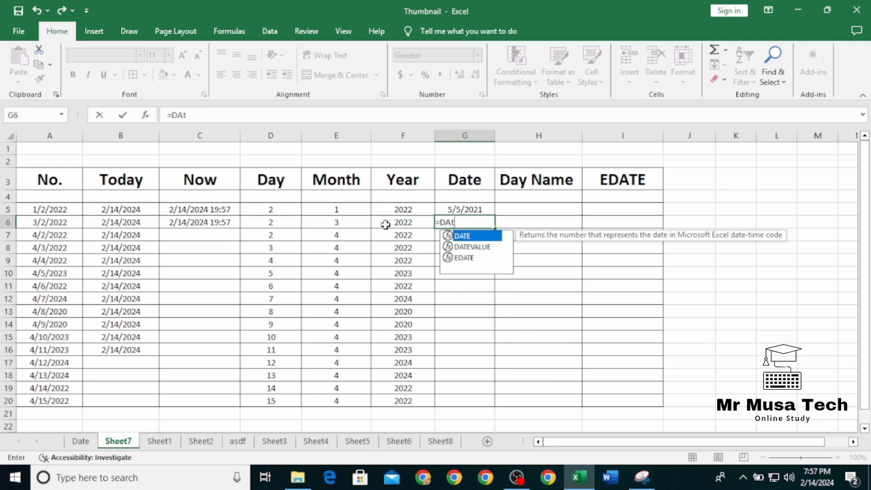
{"action": "type", "text": "e"}
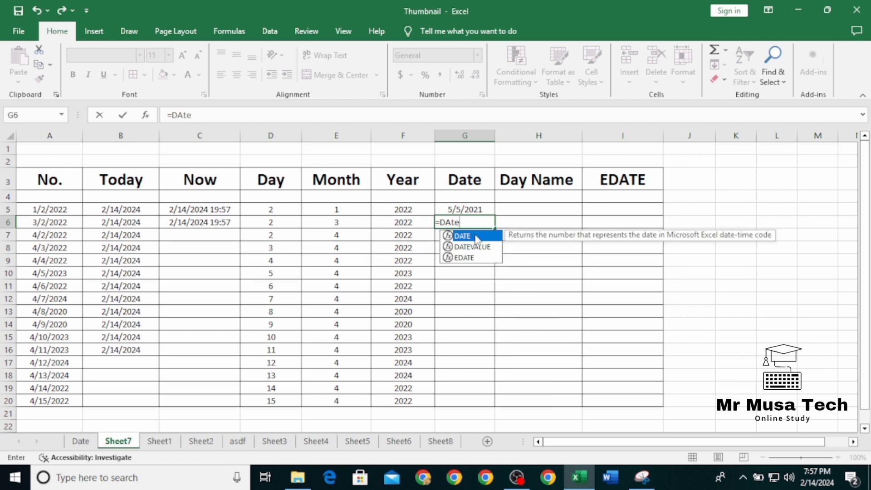
{"action": "double_click", "coordinate": [463, 236]}
{"action": "left_click", "coordinate": [403, 221]}
{"action": "type", "text": ","}
{"action": "left_click", "coordinate": [318, 225]}
{"action": "type", "text": ","}
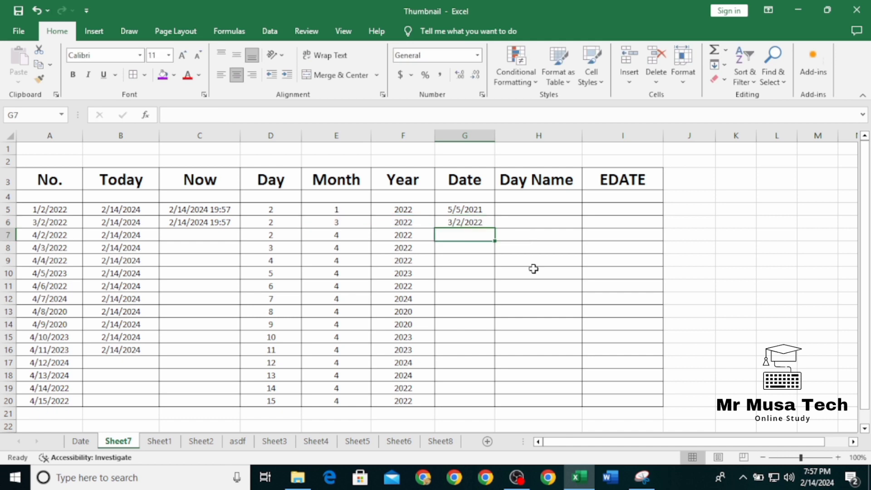
Step: Fill the DATE formula from G6 down to row 19 of the Date column
{"action": "key", "text": "Up"}
{"action": "left_click_drag", "start_coordinate": [495, 228], "coordinate": [495, 401]}
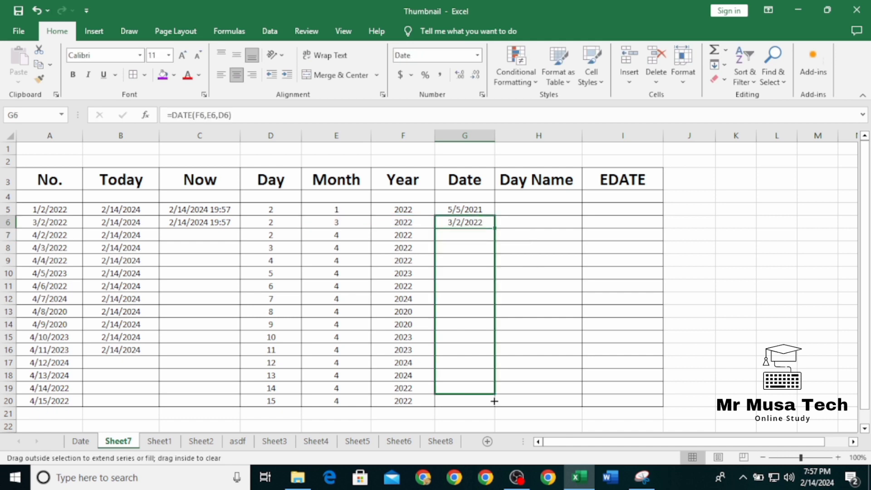
{"action": "left_click_drag", "start_coordinate": [494, 401], "coordinate": [494, 401]}
{"action": "left_click", "coordinate": [622, 324]}
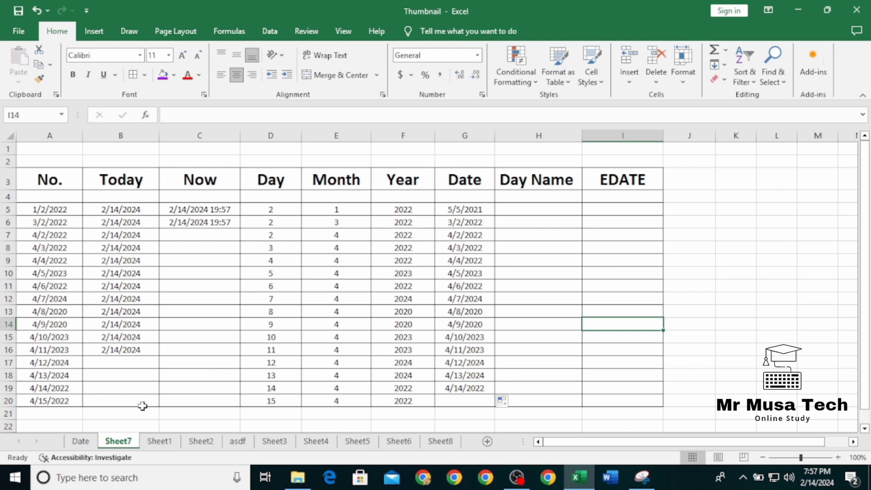
Step: Try to copy the dates in G5:G19 into the Day Name column starting at H5
{"action": "left_click_drag", "start_coordinate": [464, 209], "coordinate": [465, 388]}
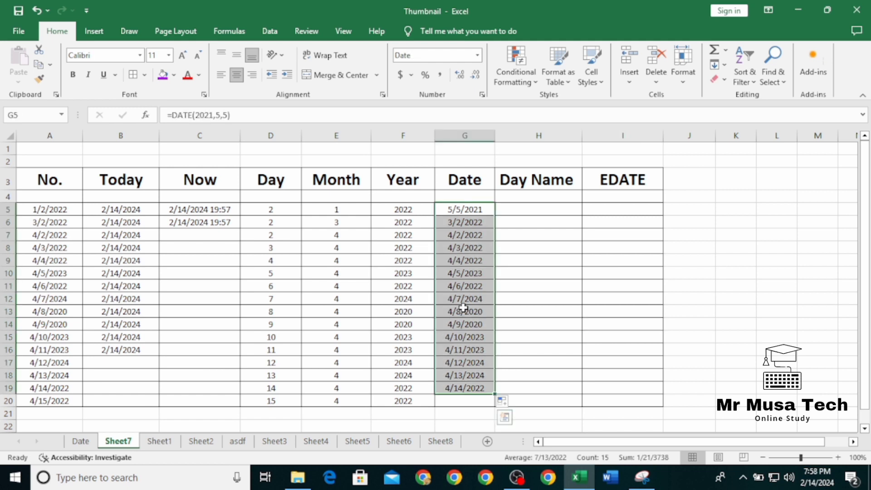
{"action": "right_click", "coordinate": [463, 308]}
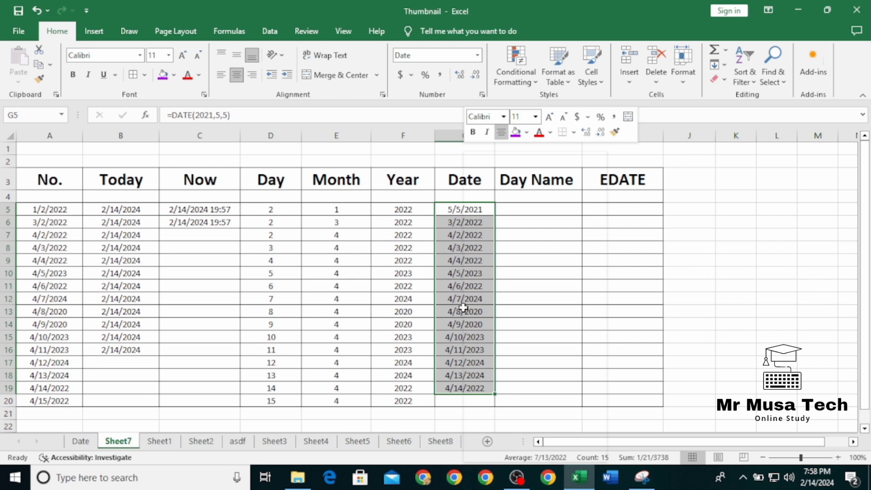
{"action": "key", "text": "ctrl+c"}
{"action": "left_click", "coordinate": [538, 209]}
{"action": "key", "text": "ctrl+v"}
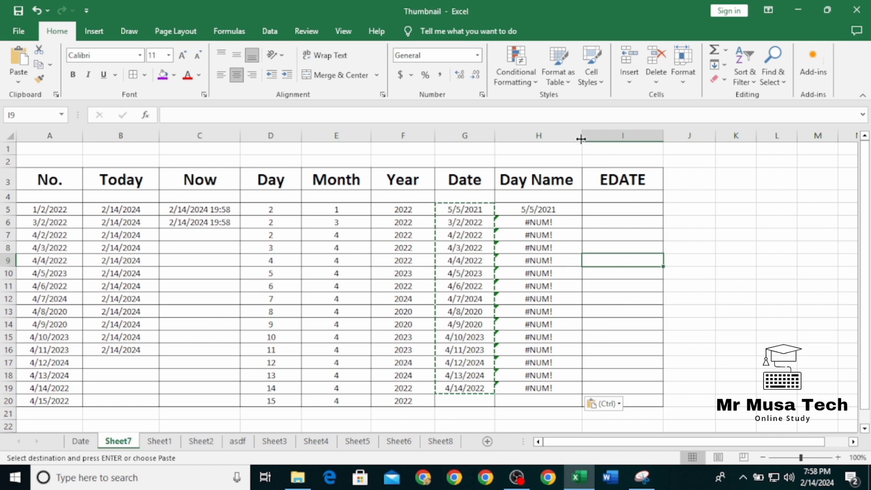
Step: Widen the Day Name column slightly and clear the cells pasted beneath its header
{"action": "left_click_drag", "start_coordinate": [582, 139], "coordinate": [595, 138]}
{"action": "left_click_drag", "start_coordinate": [545, 209], "coordinate": [571, 339]}
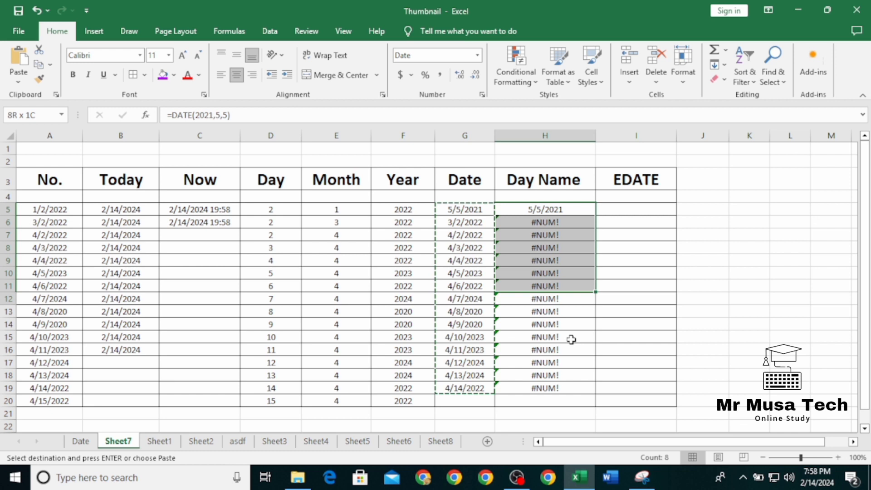
Step: Copy the dates in A7:A20 into the Day Name column starting at H5
{"action": "left_click_drag", "start_coordinate": [49, 234], "coordinate": [70, 398]}
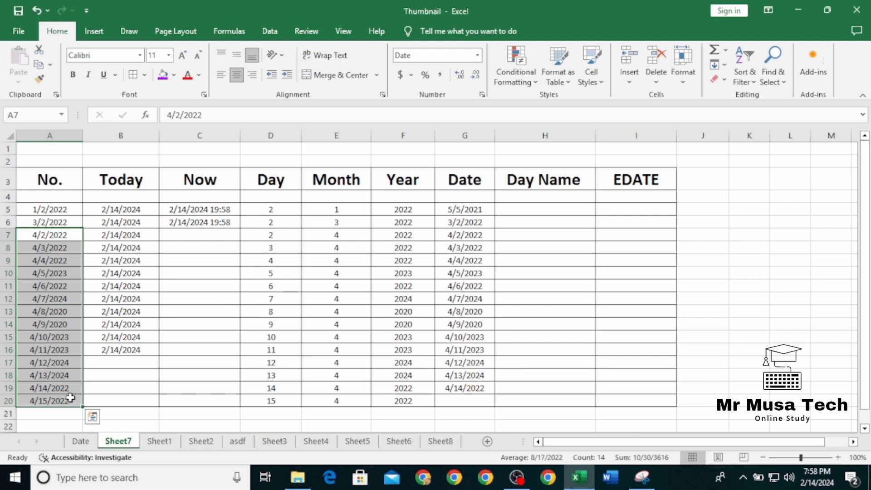
{"action": "key", "text": "ctrl+c"}
{"action": "left_click", "coordinate": [569, 212]}
{"action": "key", "text": "ctrl+v"}
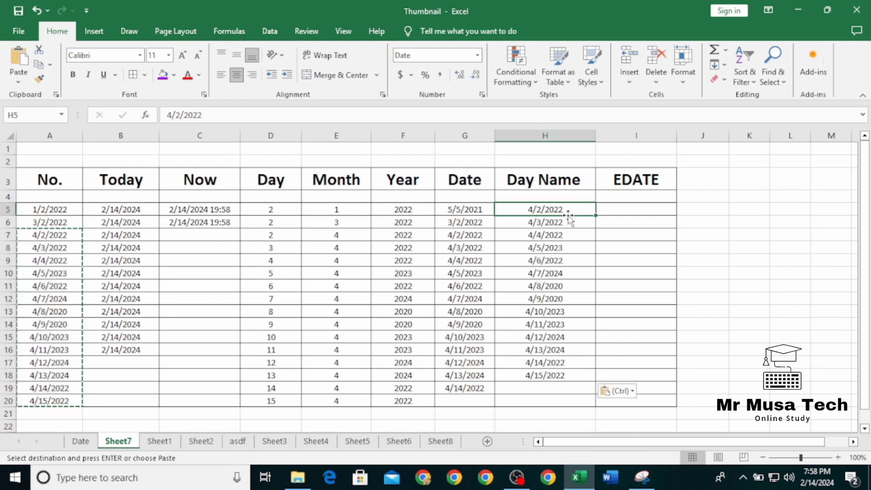
Step: Apply the custom number format dddd to H5:H19 so the dates show as full day names
{"action": "left_click_drag", "start_coordinate": [569, 213], "coordinate": [558, 383]}
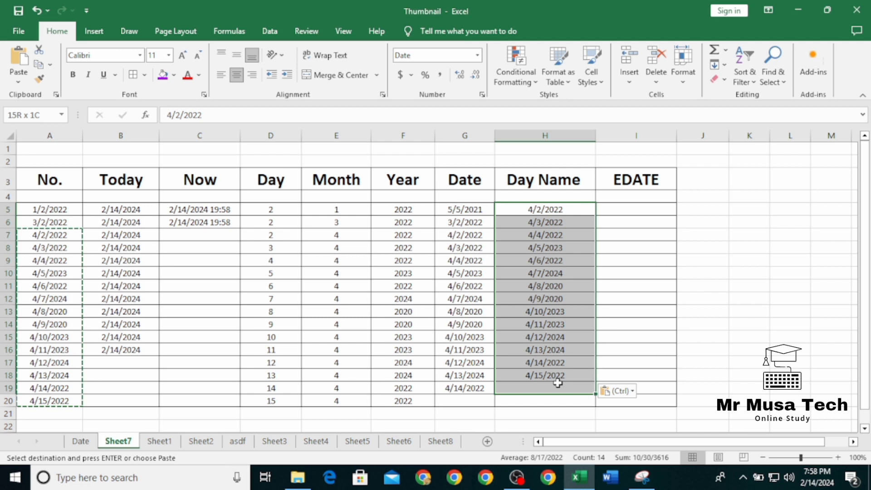
{"action": "key", "text": "ctrl+1"}
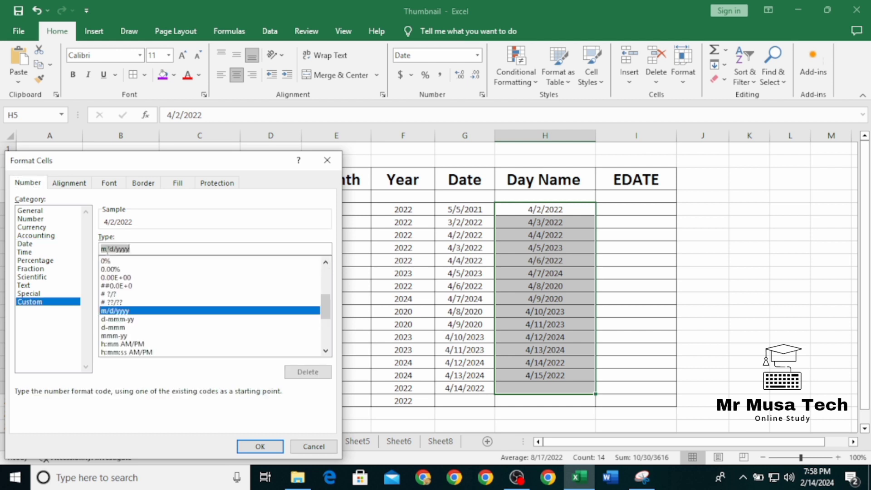
{"action": "type", "text": "dd"}
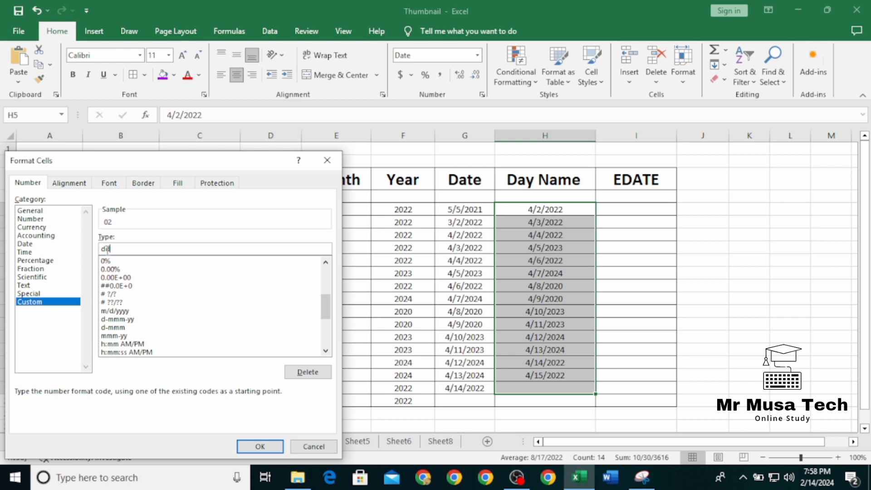
{"action": "type", "text": "dd"}
{"action": "left_click", "coordinate": [280, 448]}
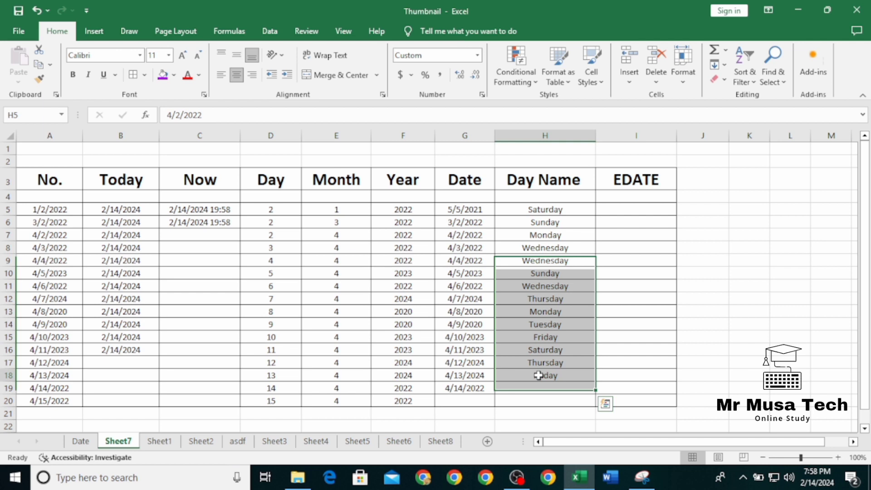
{"action": "left_click", "coordinate": [538, 375]}
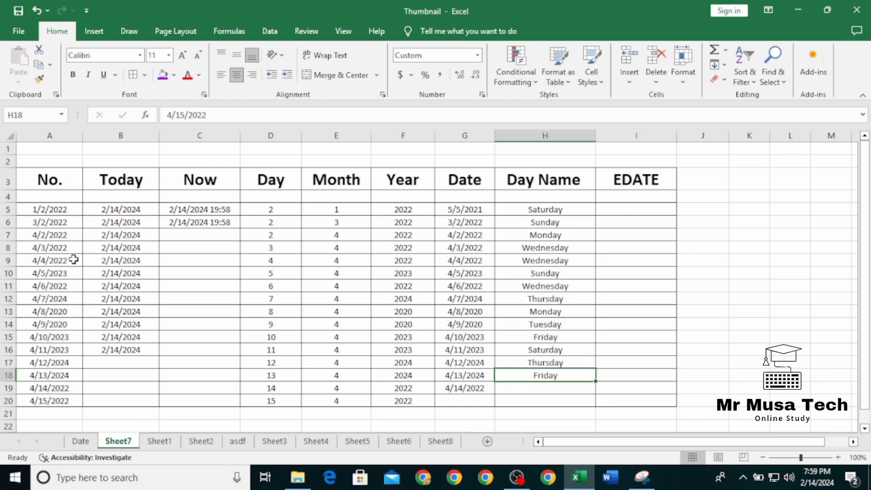
{"action": "key", "text": "Down"}
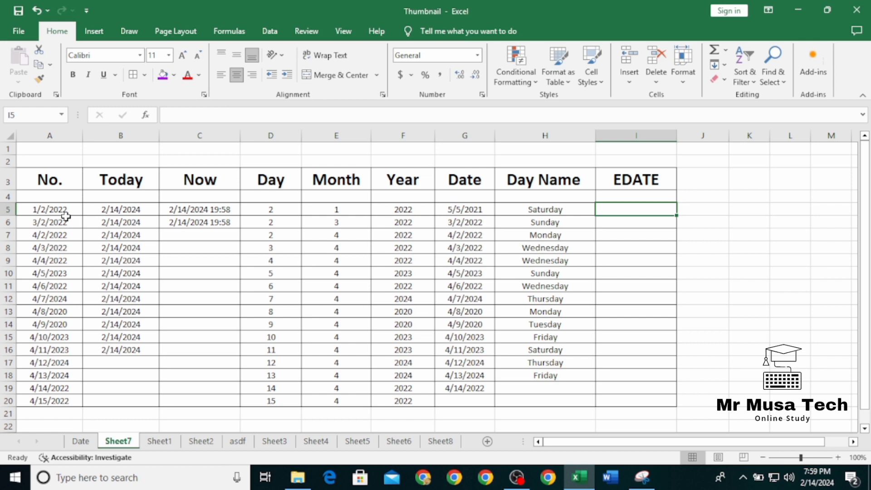
Step: Enter a formula in I5 that subtracts 12 from the date in B5
{"action": "left_click", "coordinate": [97, 211]}
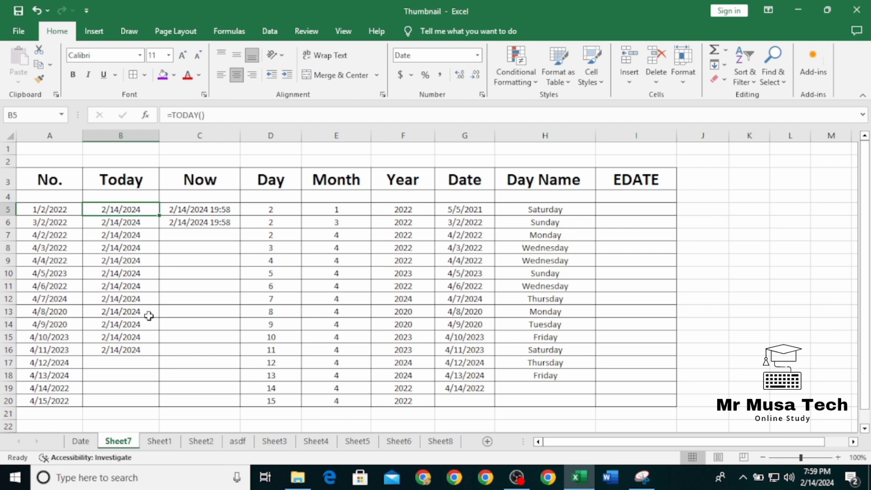
{"action": "key", "text": "ctrl+z"}
{"action": "type", "text": "="}
{"action": "left_click", "coordinate": [149, 210]}
{"action": "type", "text": "-"}
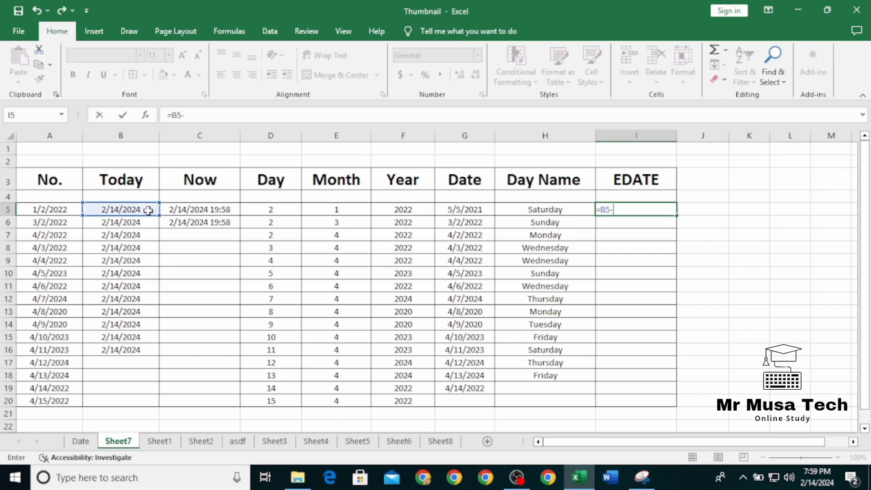
{"action": "type", "text": "12"}
{"action": "key", "text": "Return"}
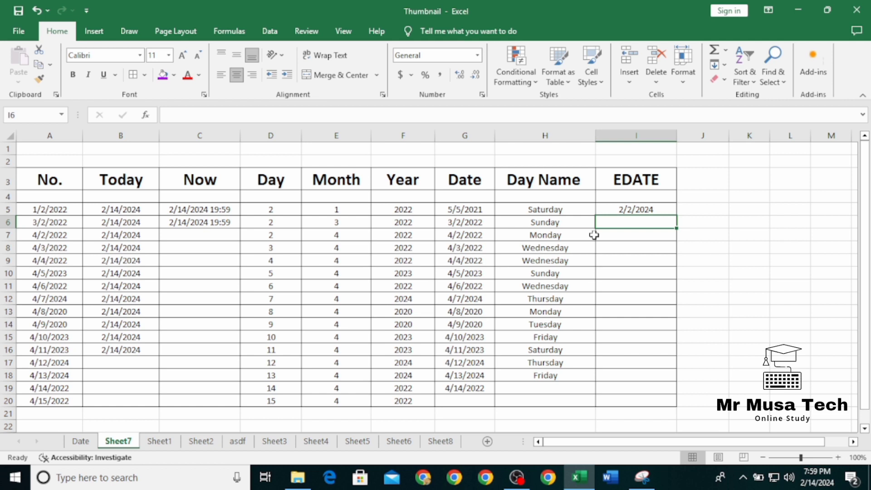
Step: Enter an EDATE formula in I6 with B6 as the start date and 5 months
{"action": "type", "text": "=EDATE("}
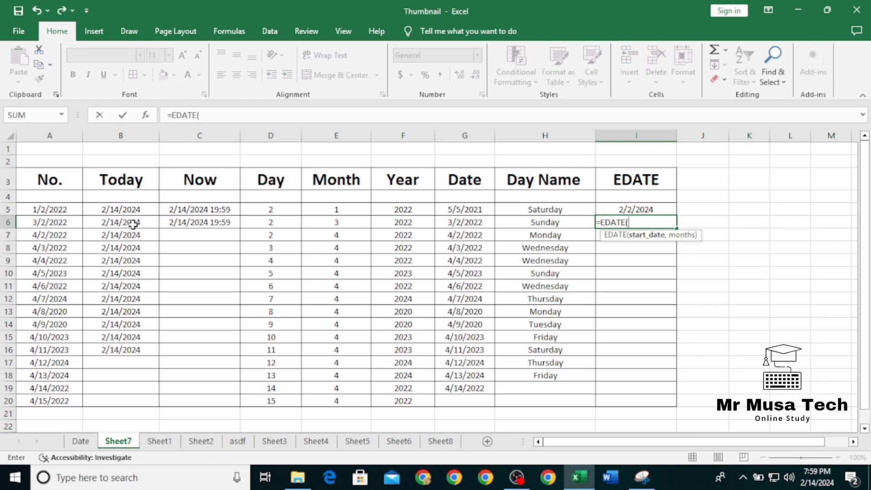
{"action": "left_click", "coordinate": [133, 223]}
{"action": "type", "text": ","}
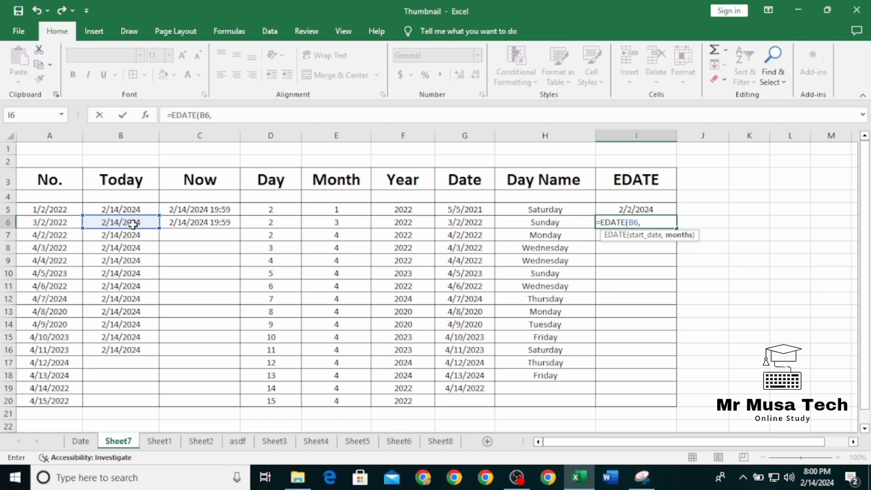
{"action": "type", "text": "5"}
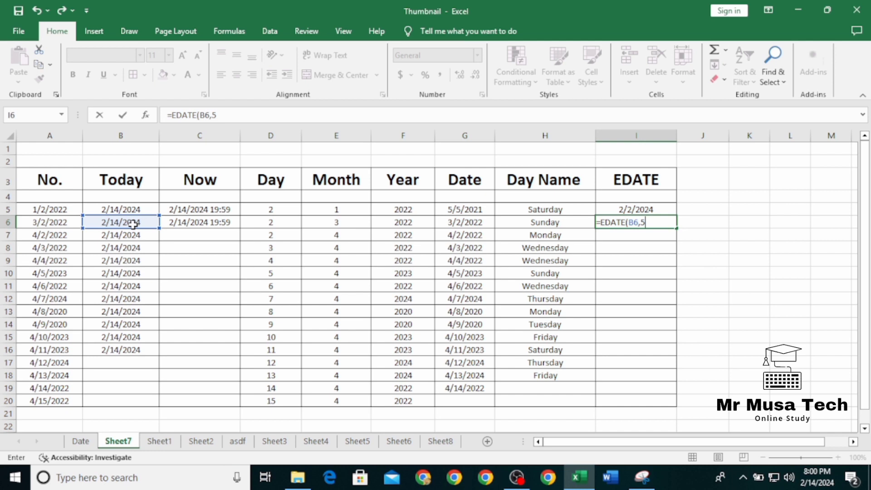
{"action": "left_click", "coordinate": [749, 260]}
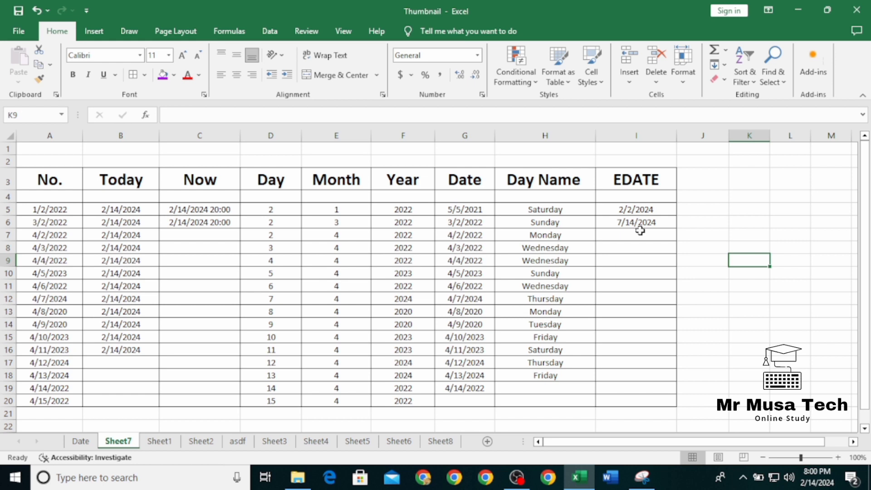
Step: Try to enter an EDATE formula in I7 with B6-5 as its argument
{"action": "left_click", "coordinate": [640, 230]}
{"action": "type", "text": "=EDATE("}
{"action": "left_click", "coordinate": [148, 222]}
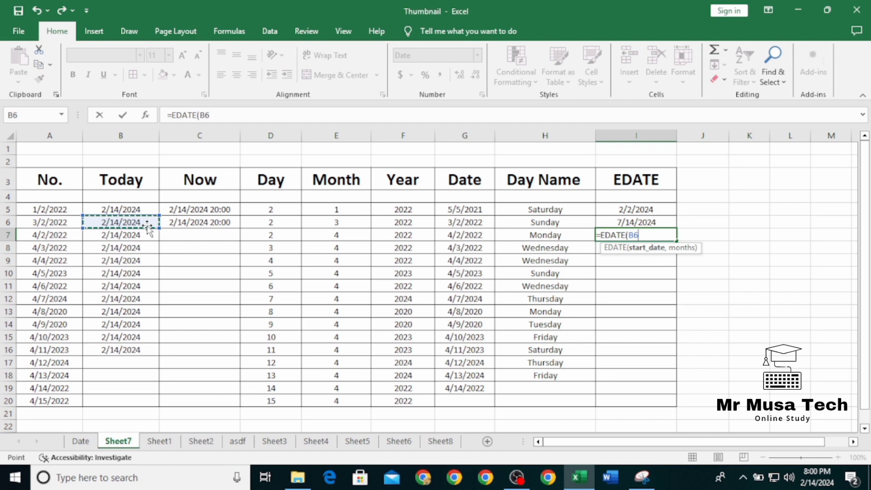
{"action": "type", "text": "-5"}
{"action": "key", "text": "Return"}
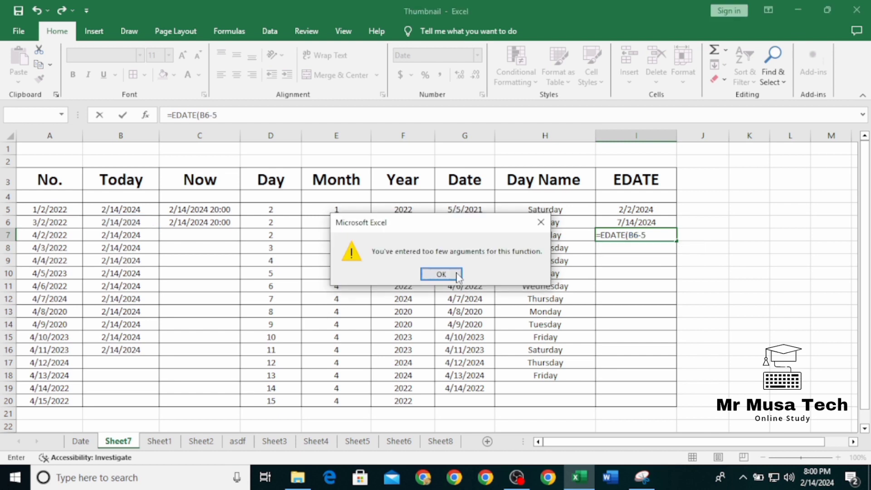
{"action": "left_click", "coordinate": [457, 275]}
{"action": "key", "text": "BackSpace"}
{"action": "key", "text": "BackSpace"}
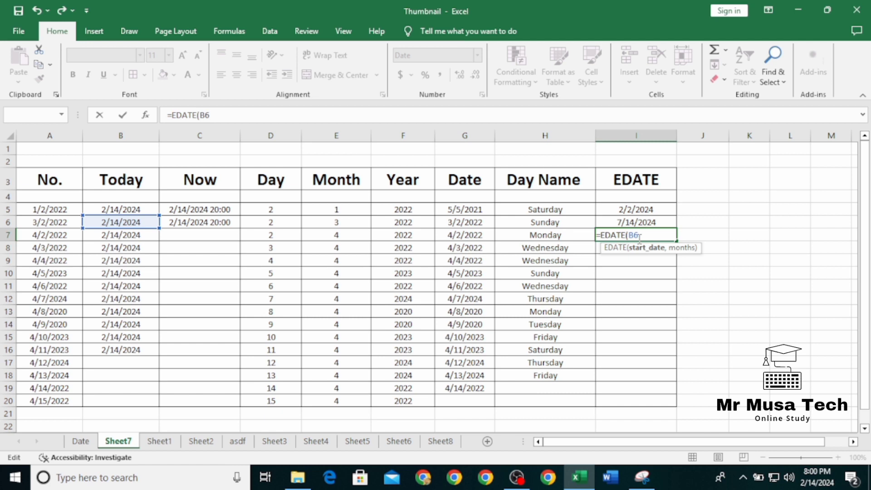
Step: Try to complete the EDATE formula in I7 with the reference B68, and remove that reference
{"action": "left_click", "coordinate": [134, 223]}
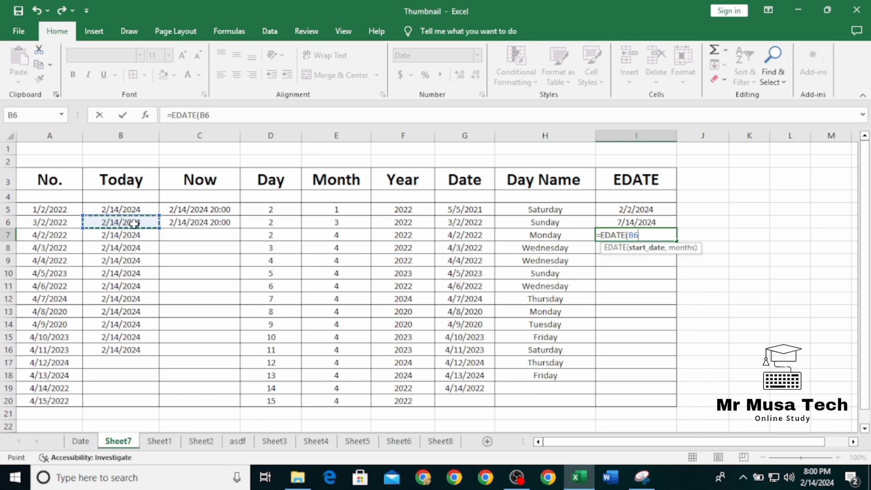
{"action": "type", "text": "8"}
{"action": "key", "text": "Return"}
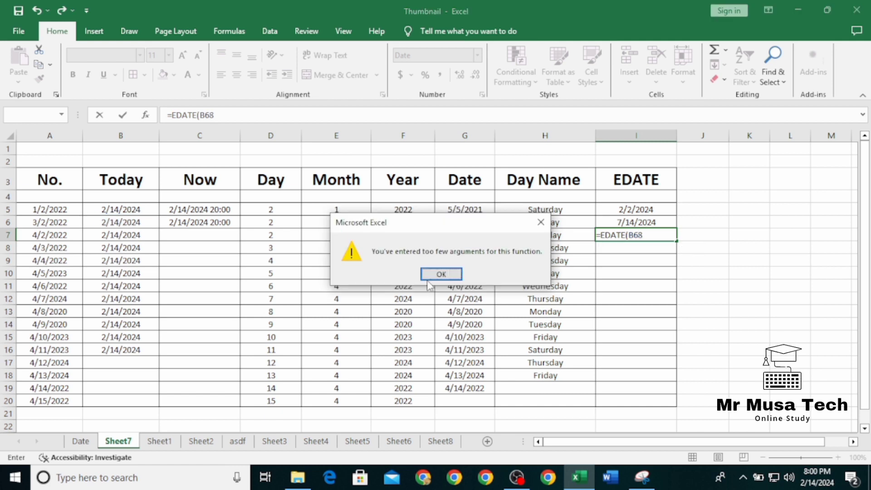
{"action": "left_click", "coordinate": [429, 276]}
{"action": "key", "text": "BackSpace"}
{"action": "key", "text": "BackSpace"}
{"action": "key", "text": "BackSpace"}
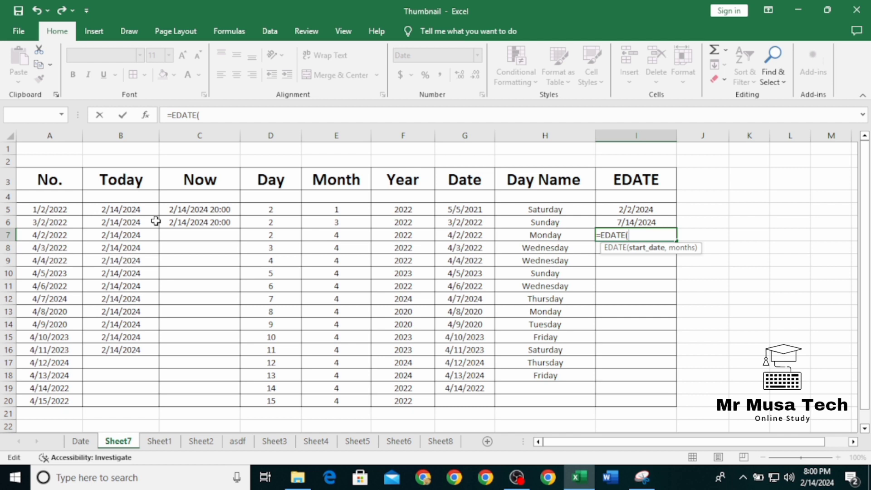
Step: Finish the EDATE formula in I7 and enter a date formula in I8 that produces 12/14/2024
{"action": "type", "text": "="}
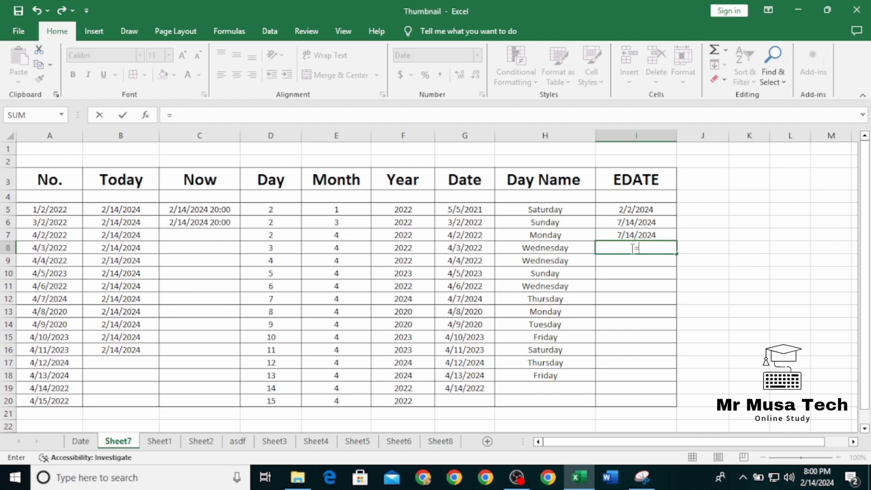
{"action": "key", "text": "Return"}
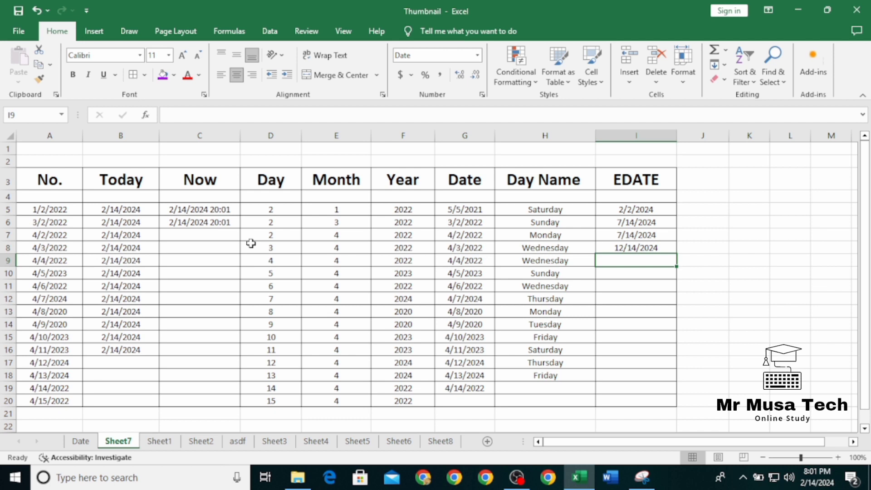
Step: Select the table's header cells A3:I3, from No. to EDATE
{"action": "left_click_drag", "start_coordinate": [50, 179], "coordinate": [636, 179]}
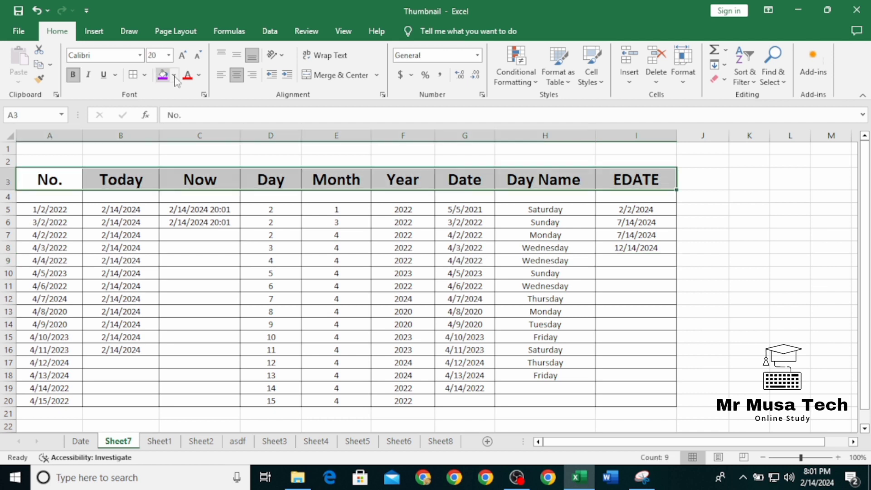